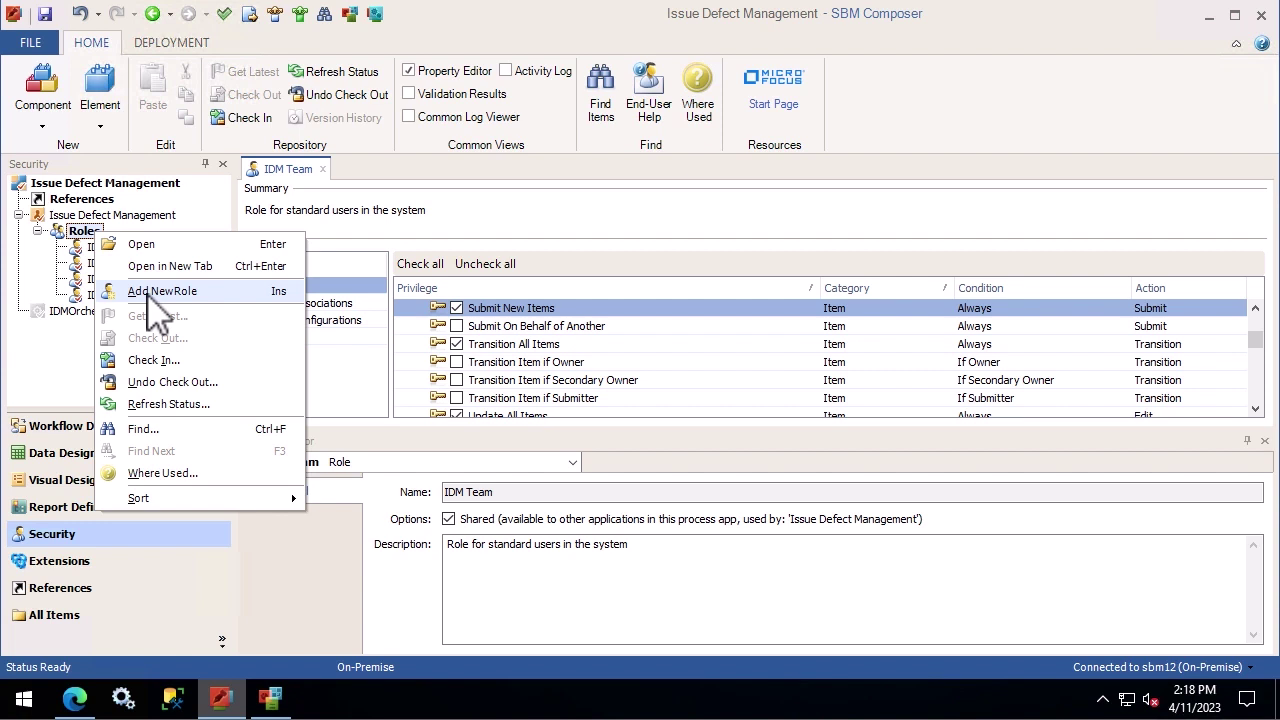
Review the IDM Team role's privileges for the Issues and SCM Associations tables, returning to the Issues table.
left_click(78, 348)
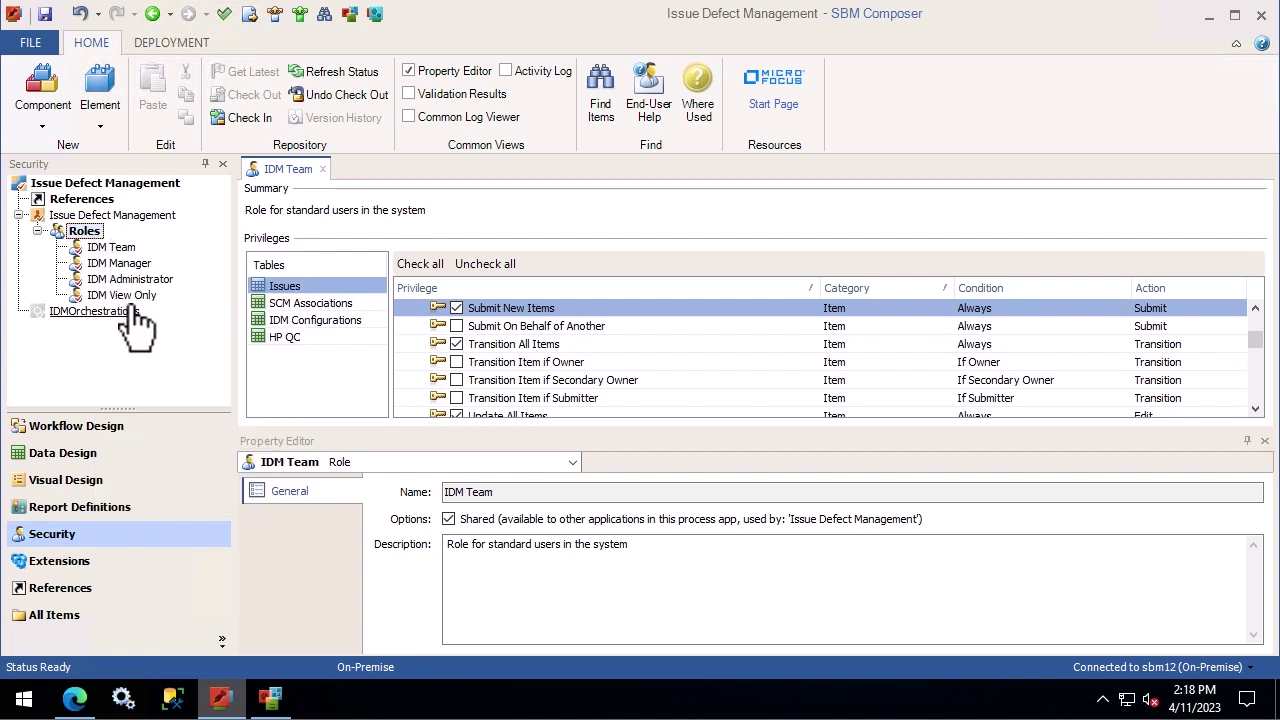
left_click(104, 248)
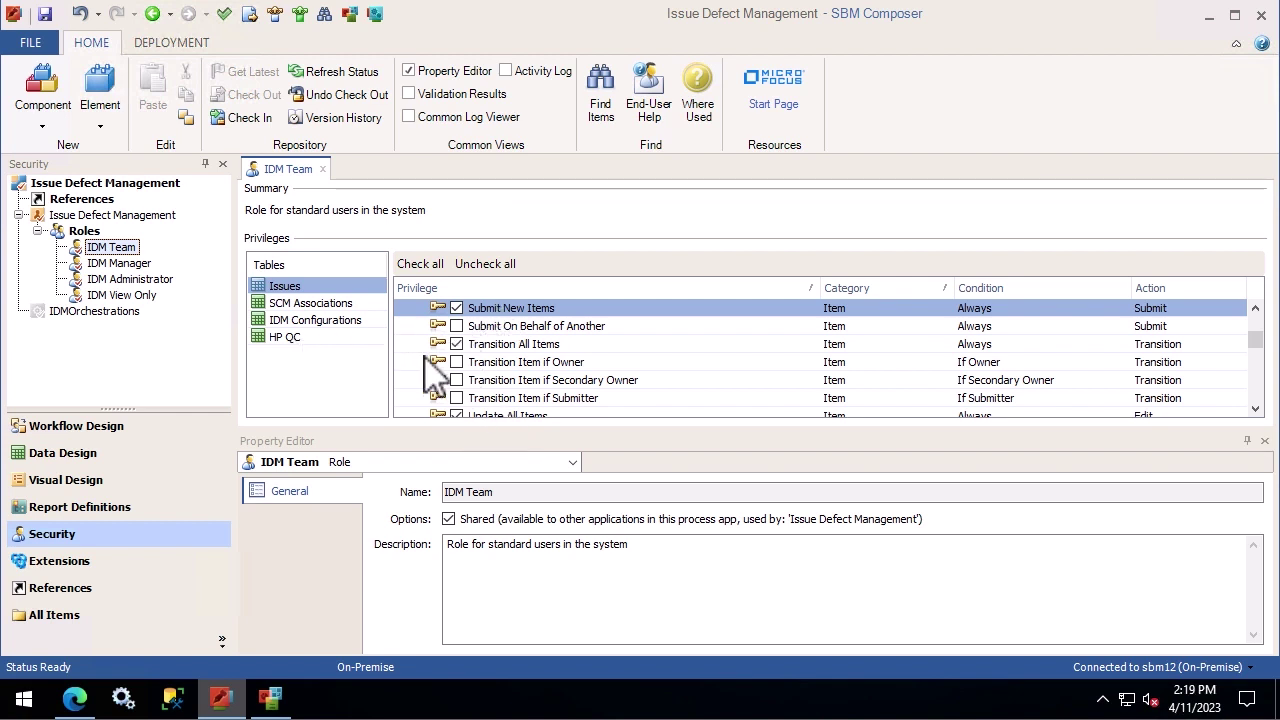
left_click(313, 285)
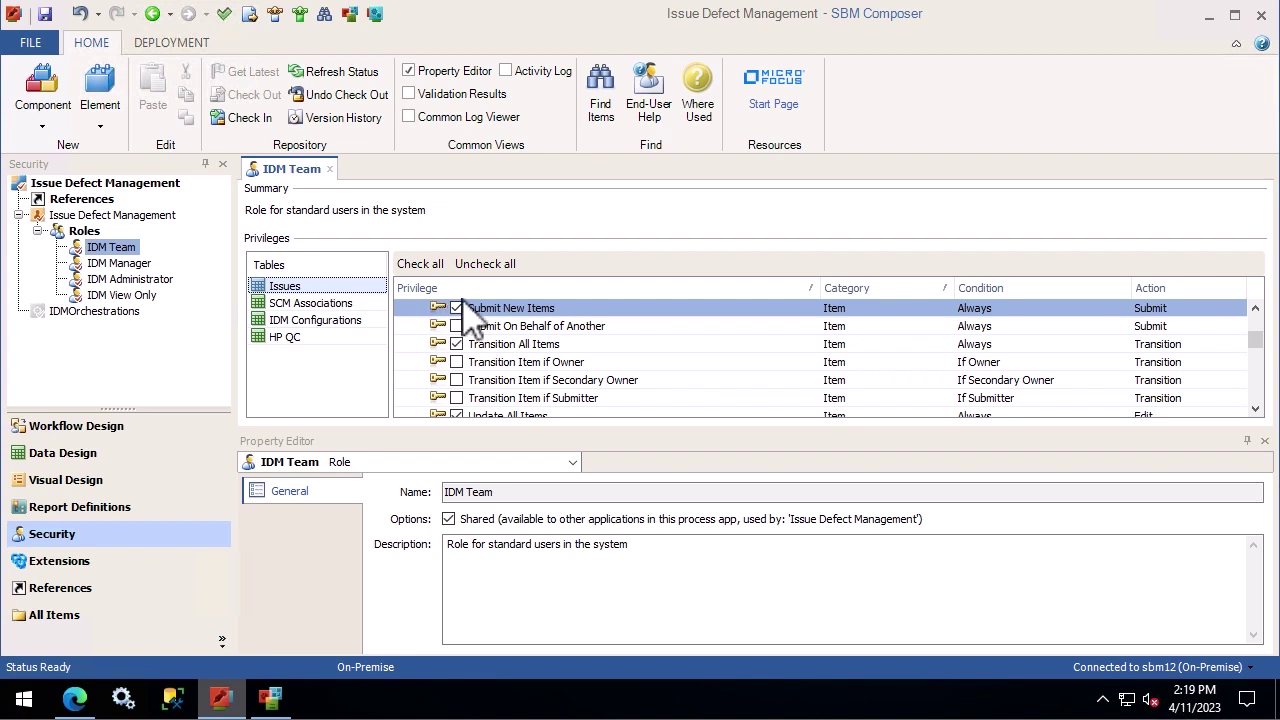
left_click(367, 305)
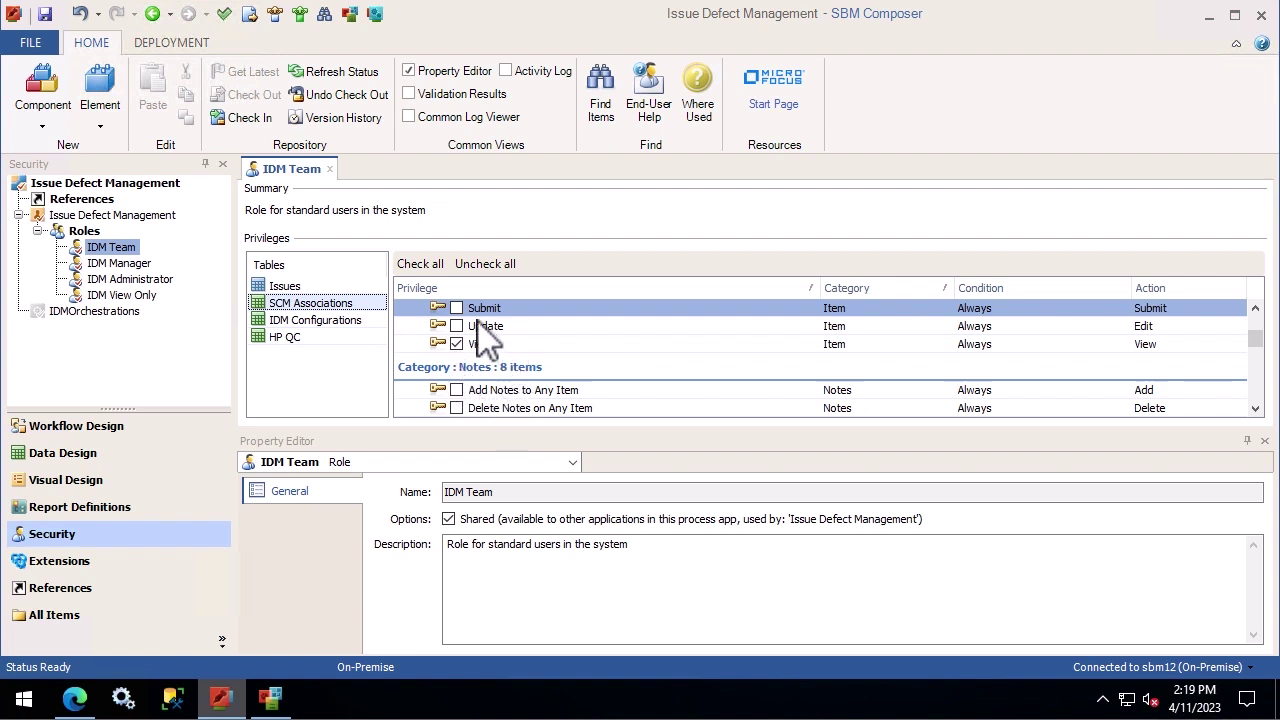
left_click(336, 290)
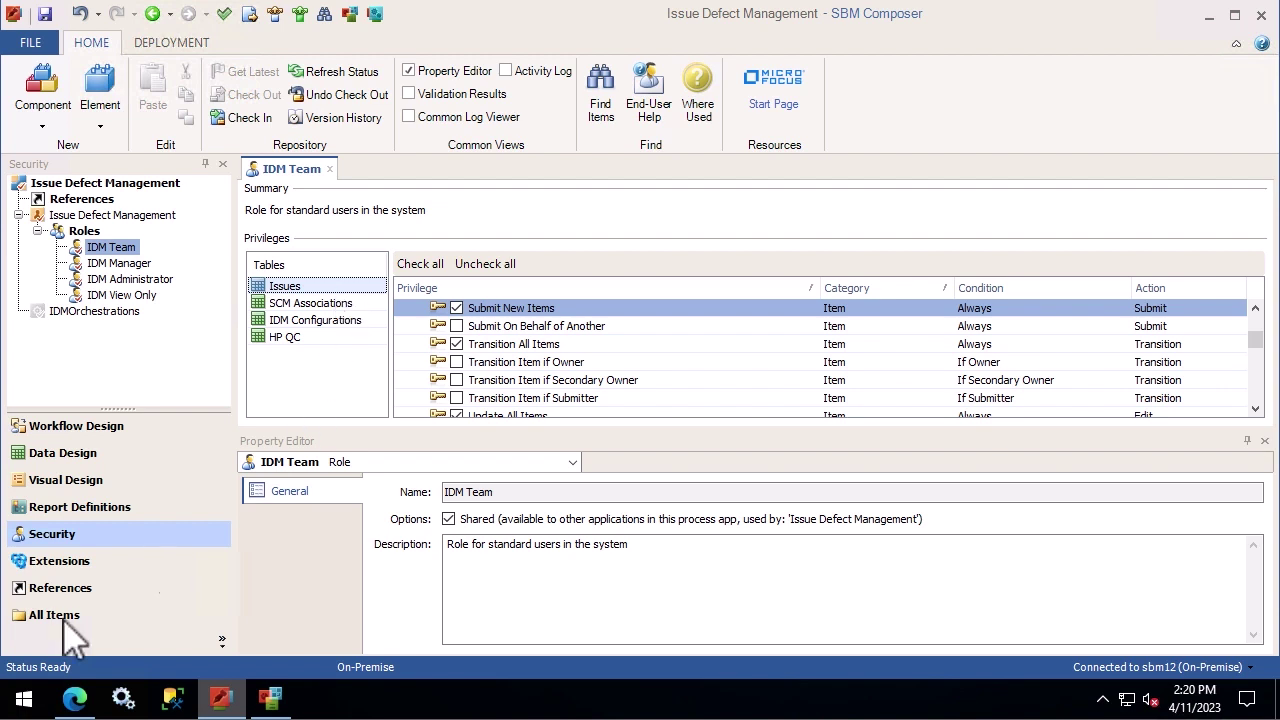
Switch to SBM Application Administrator in the browser and view group assignments for Issue Defect Management's IDM Administrator role in IDM Project.
left_click(75, 699)
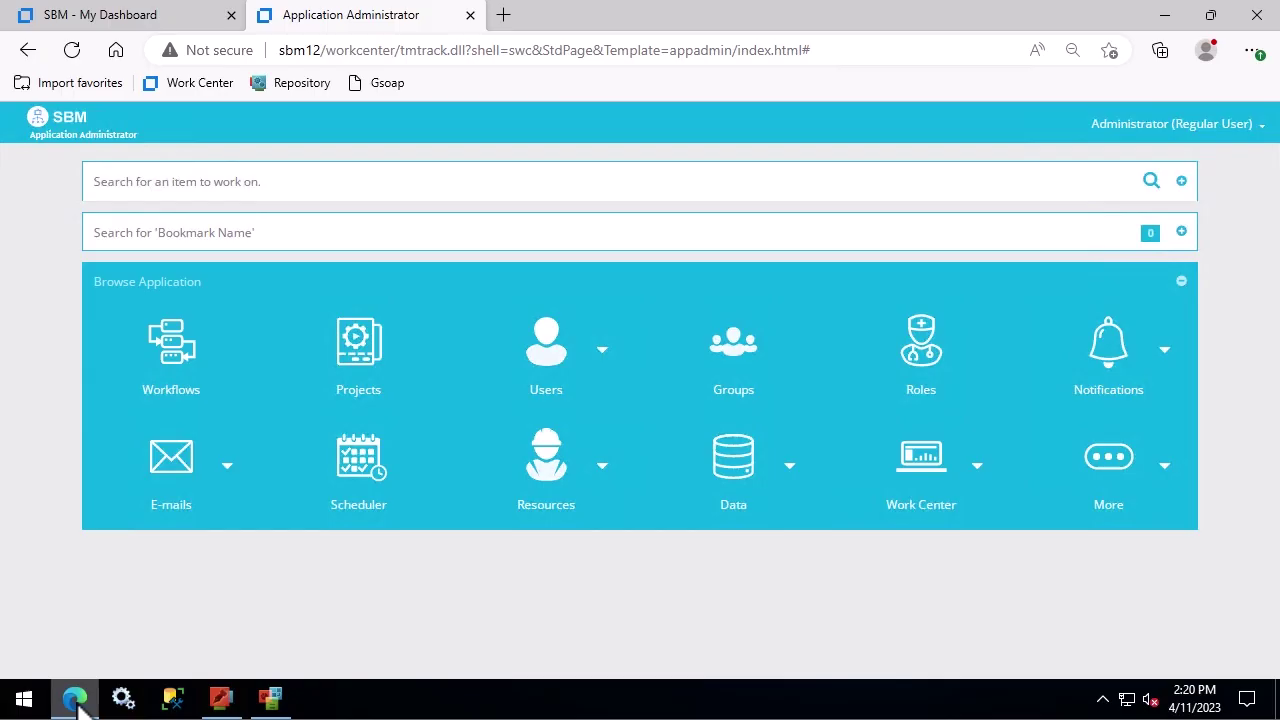
left_click(928, 350)
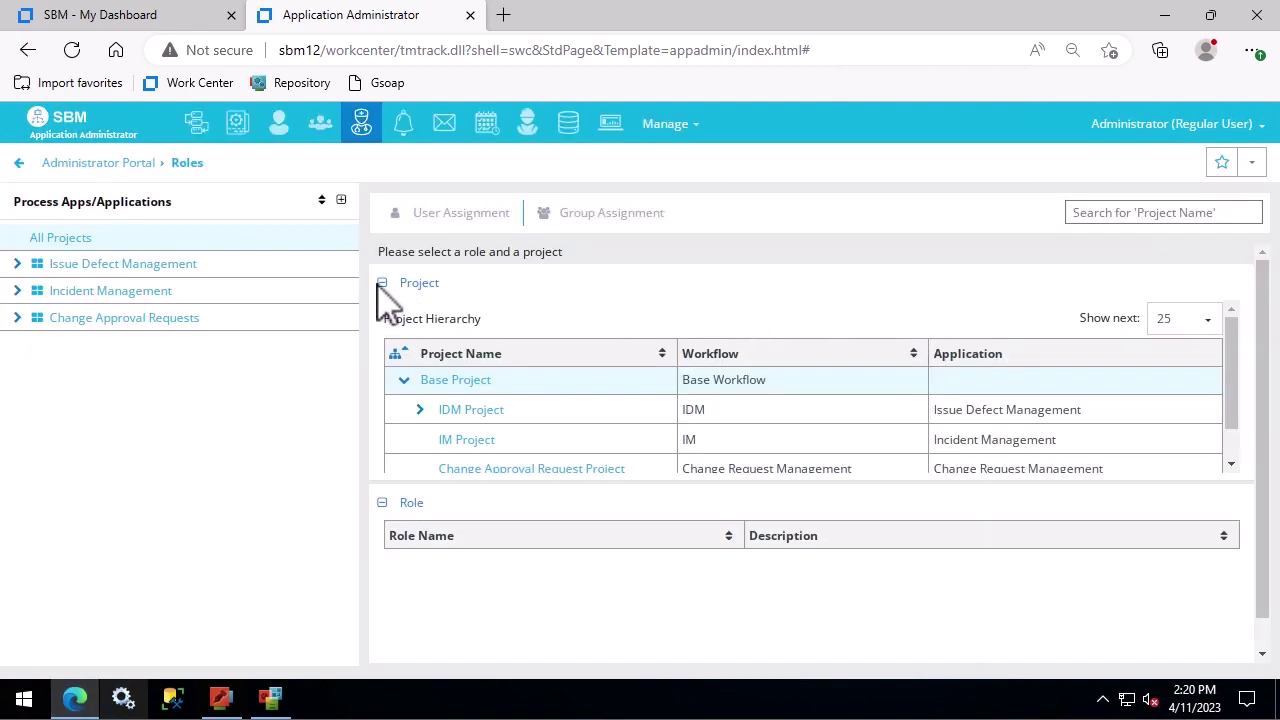
left_click(205, 268)
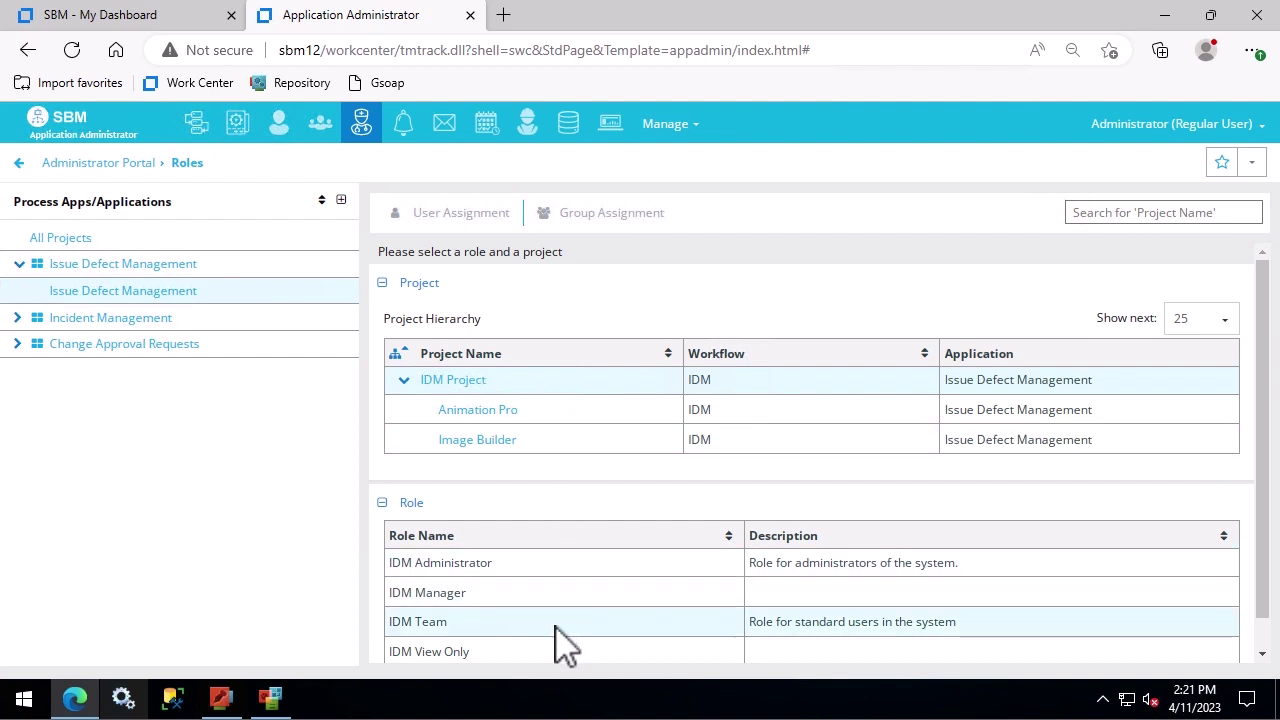
left_click(550, 558)
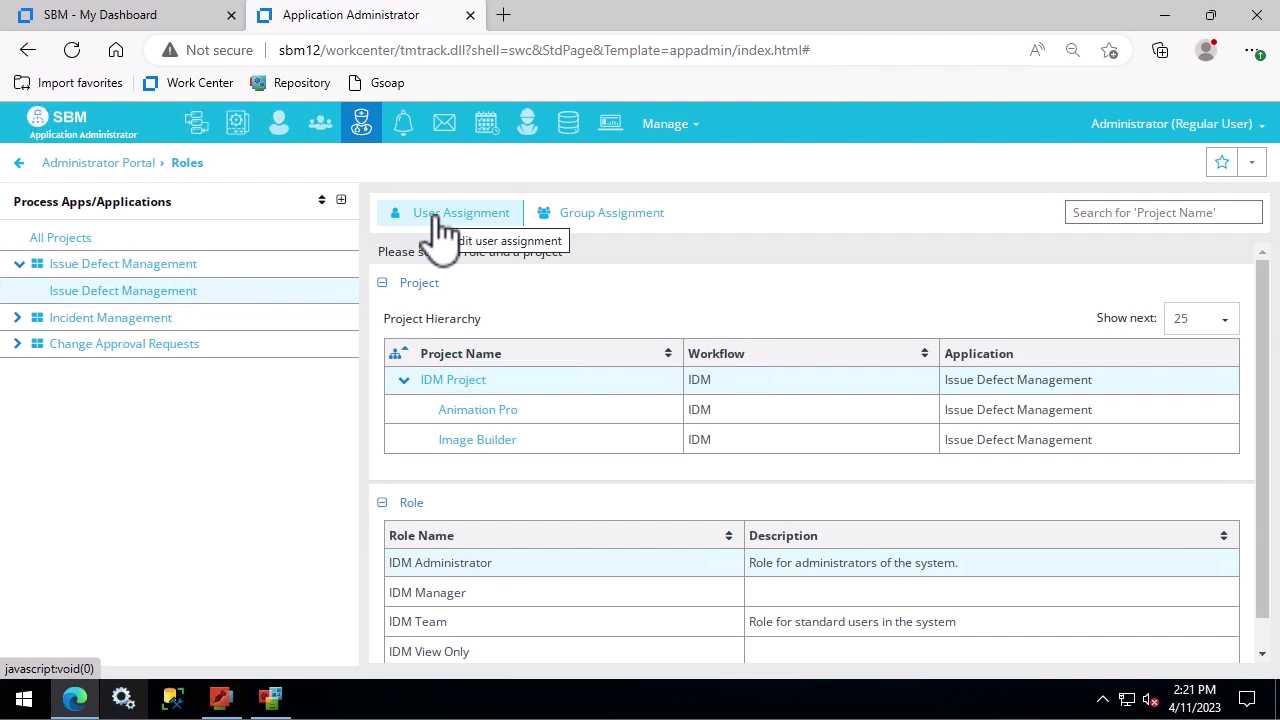
left_click(597, 225)
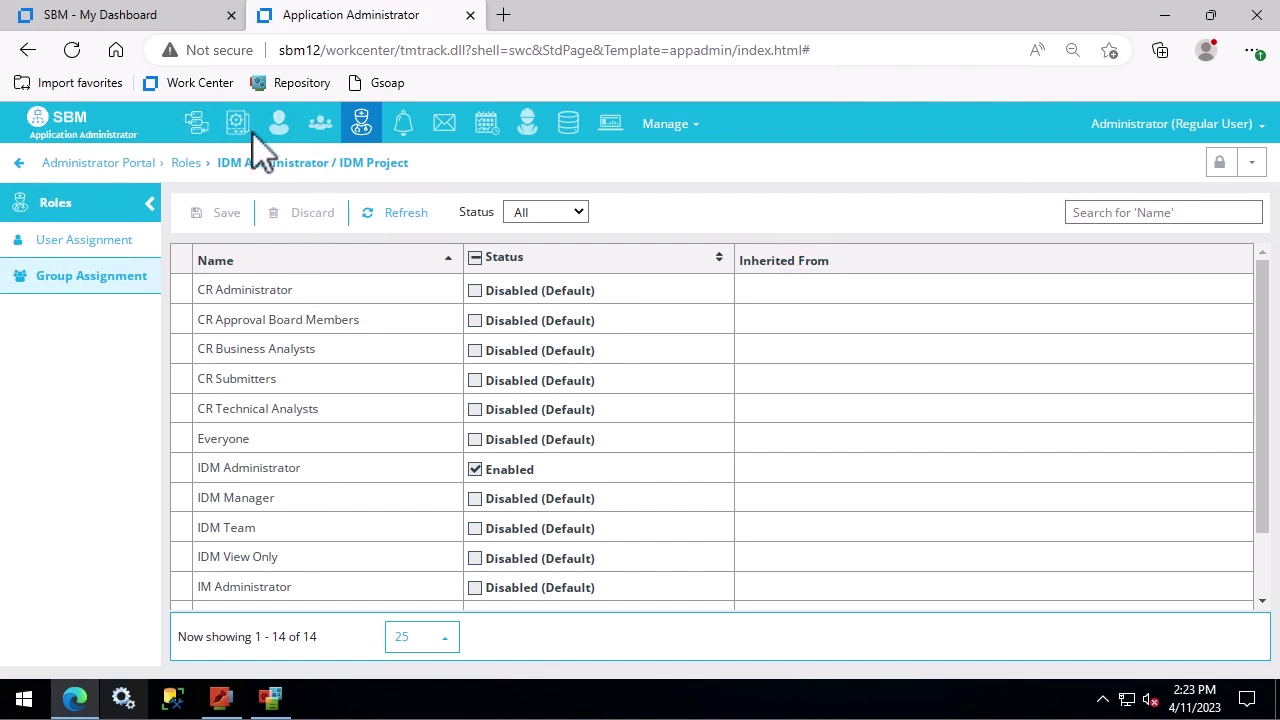
View the membership of the IDM Administrator group, sorted so that assigned users are listed first.
left_click(100, 163)
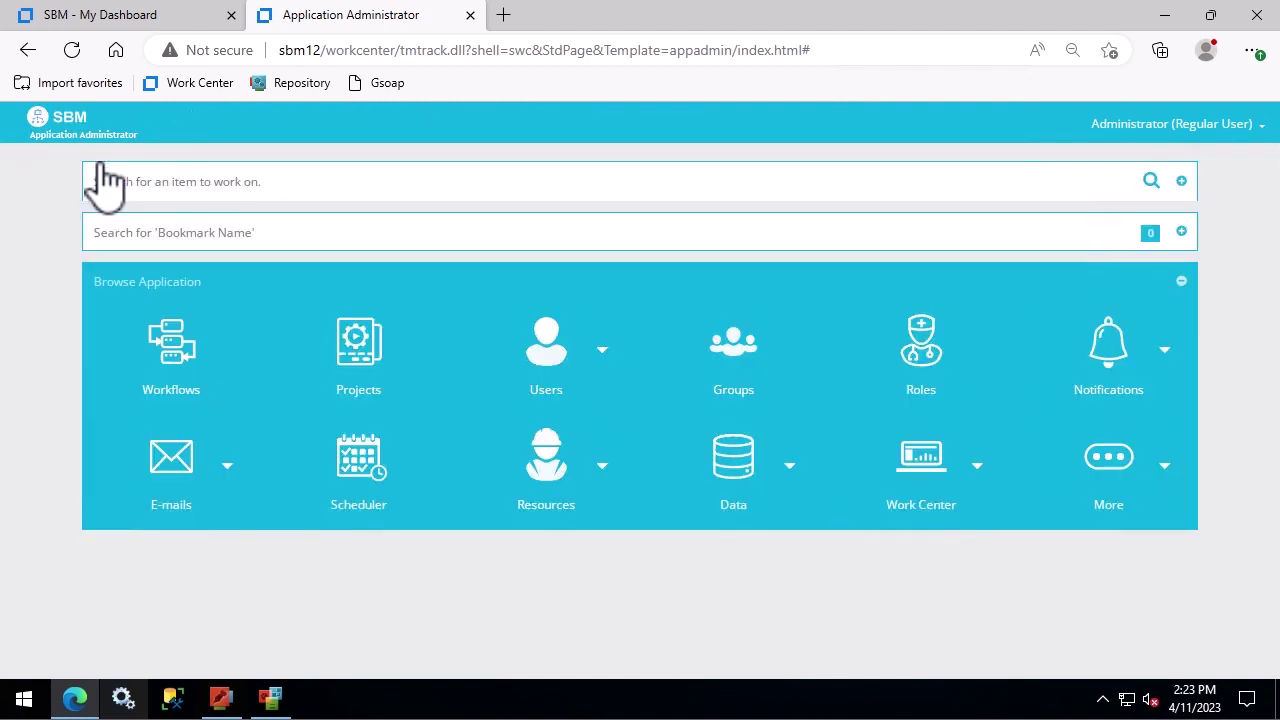
left_click(740, 352)
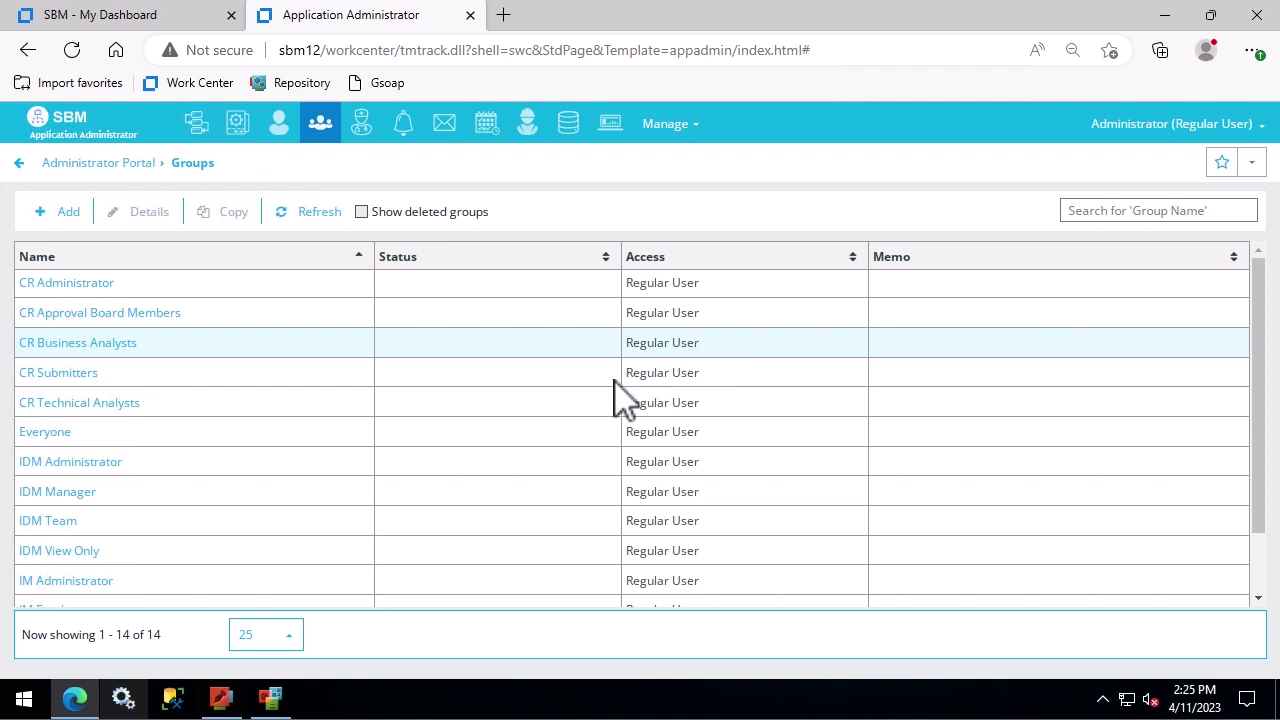
left_click(66, 466)
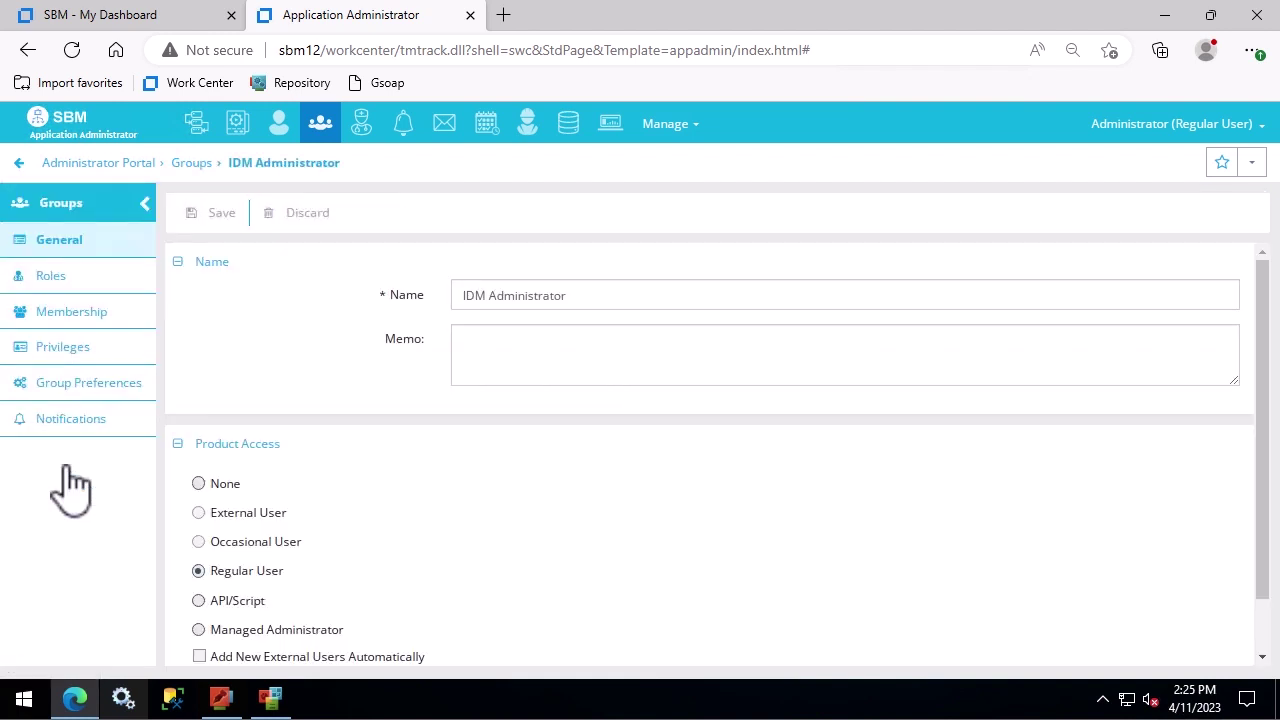
left_click(113, 323)
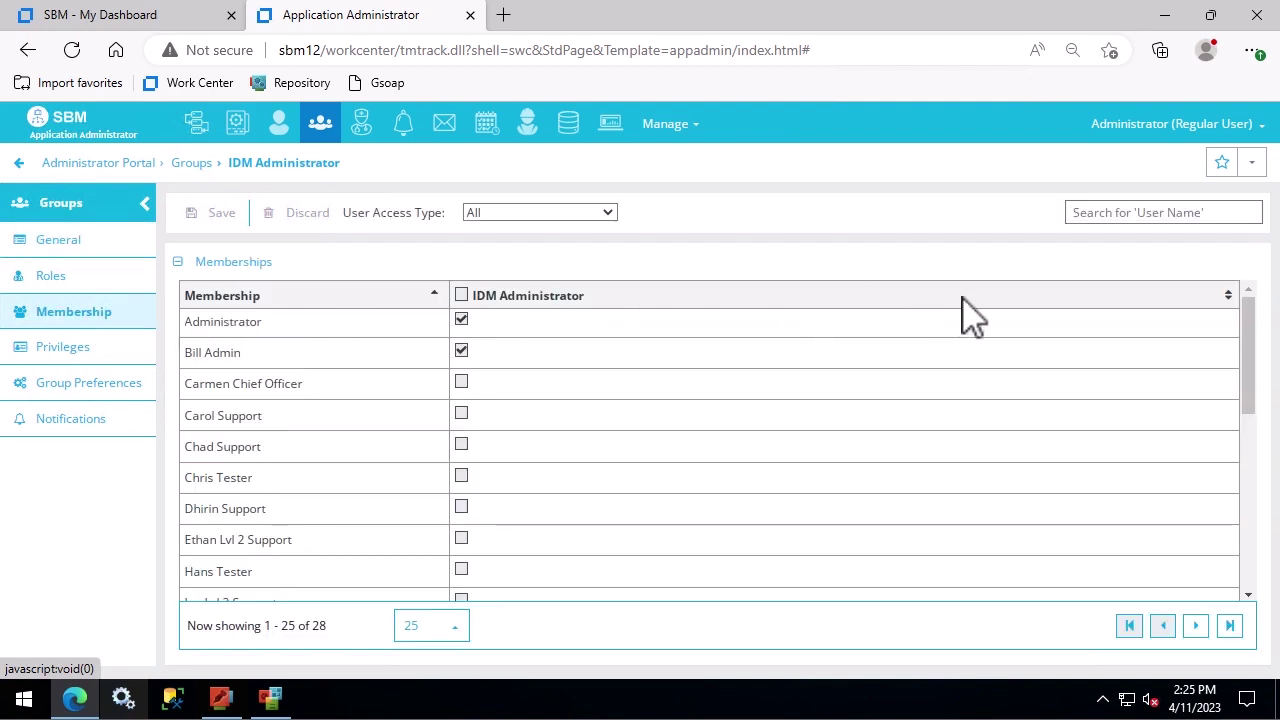
left_click(1229, 294)
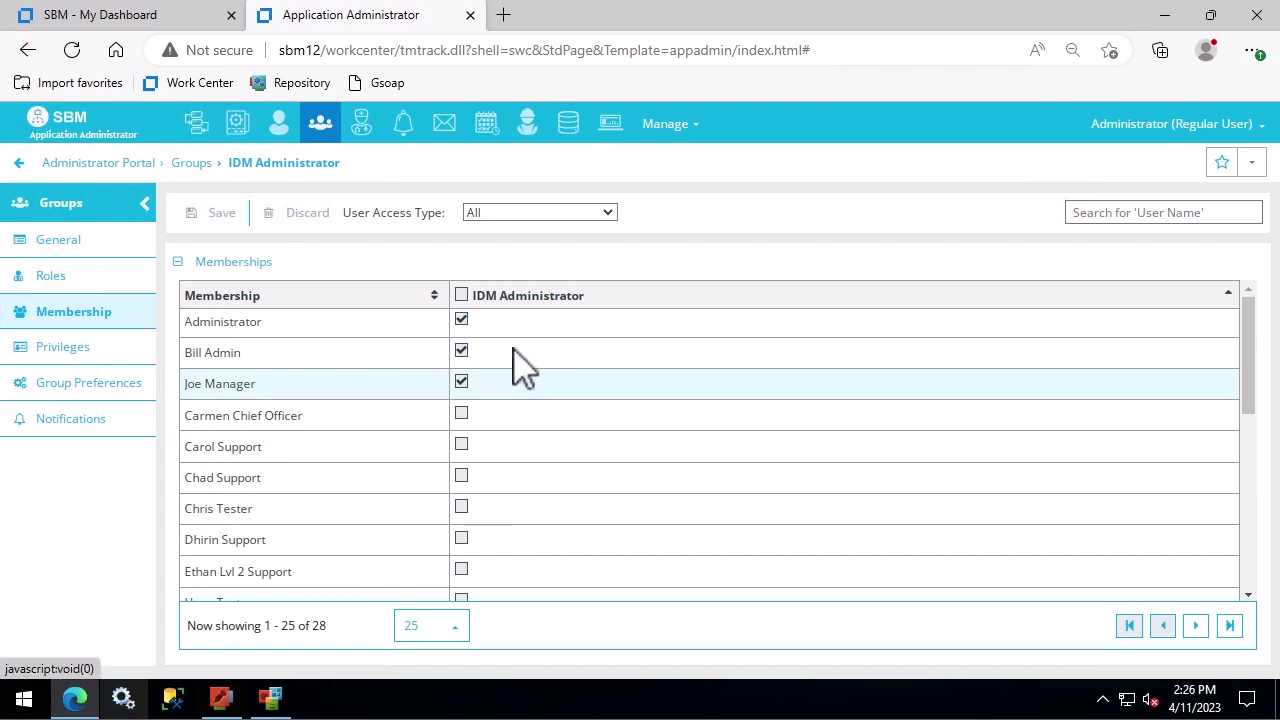
Review the IDM Administrator group's roles and item privileges for the IDM Project.
left_click(95, 279)
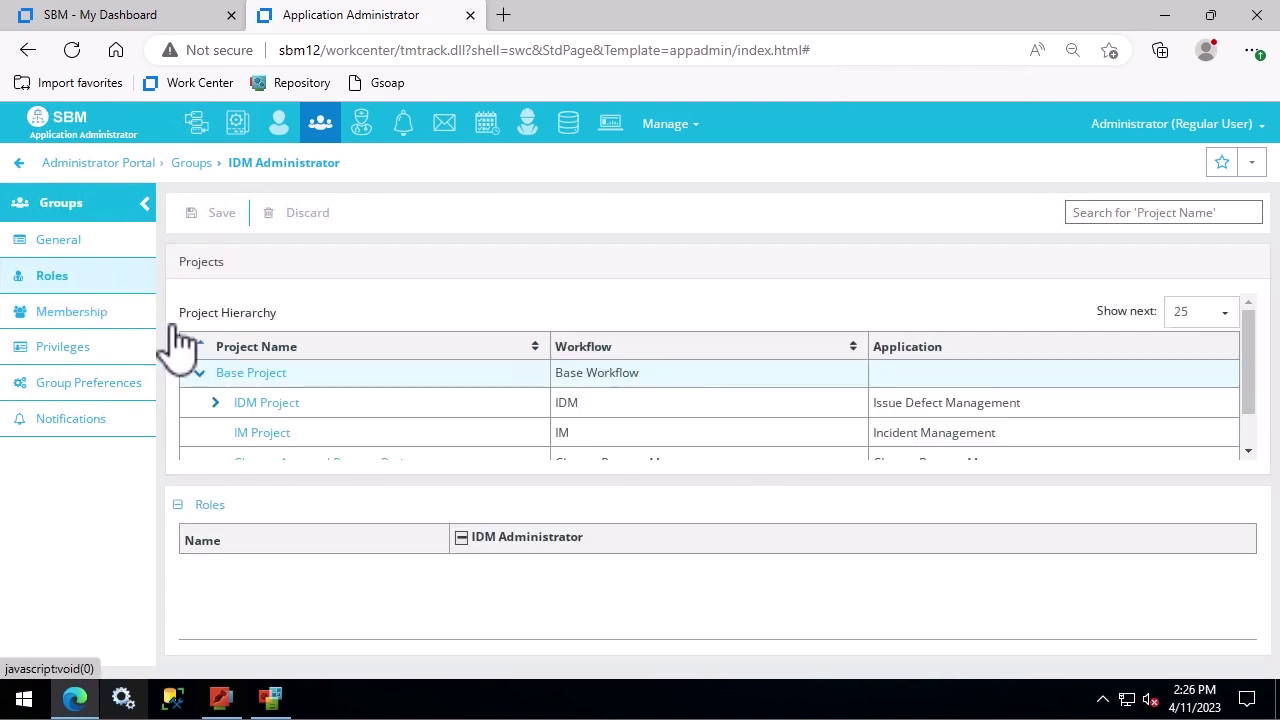
left_click(320, 403)
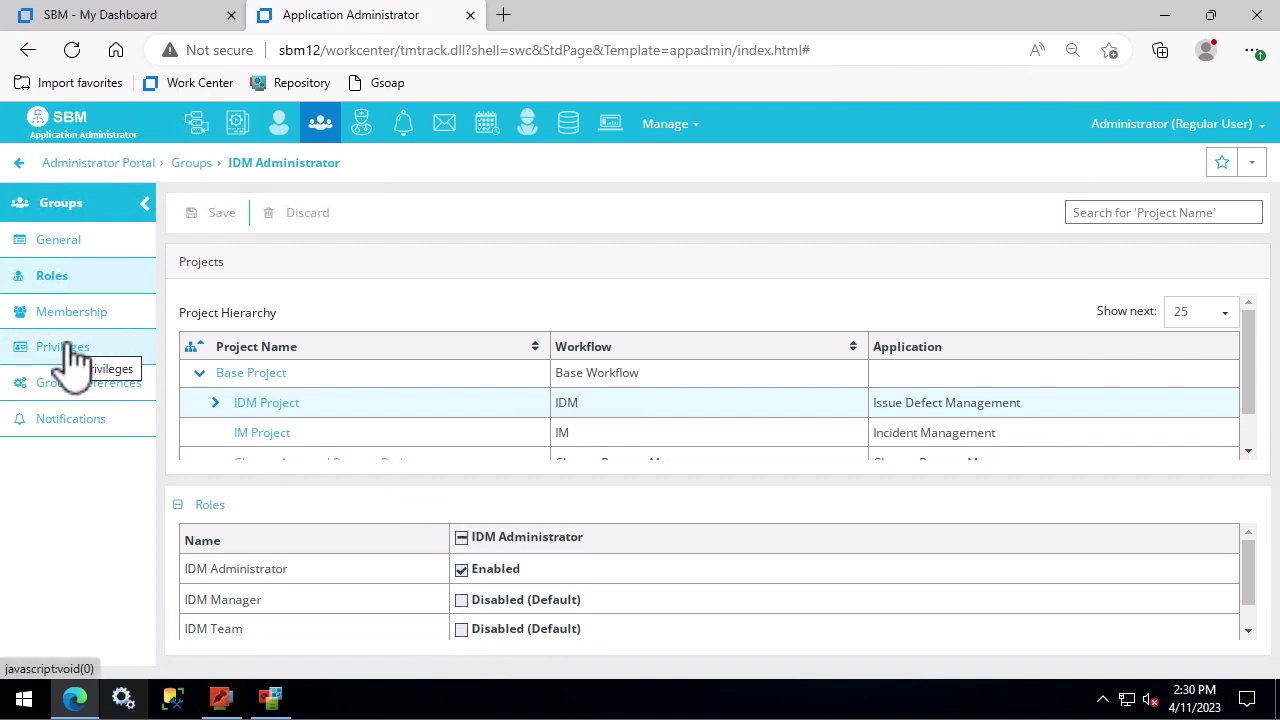
left_click(63, 347)
left_click(316, 392)
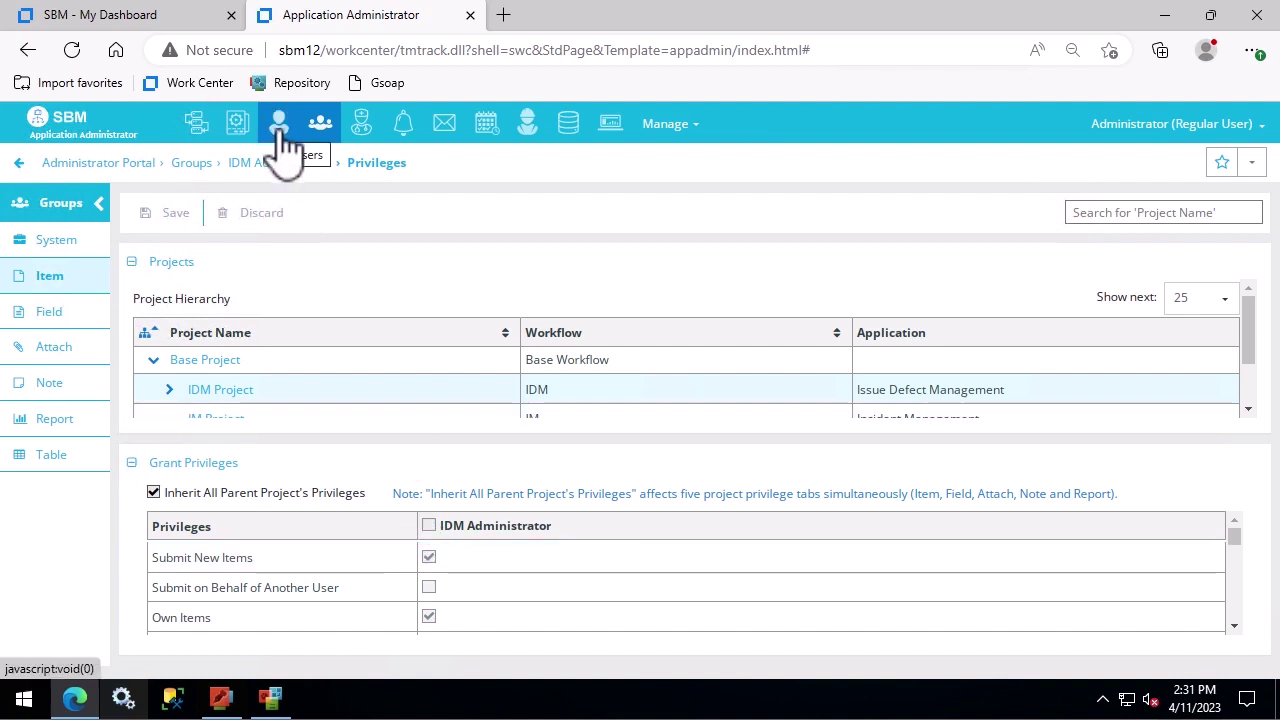
View the group memberships of the user with Managed Administrator access, sorted so that assigned groups are listed first.
left_click(136, 170)
left_click(543, 362)
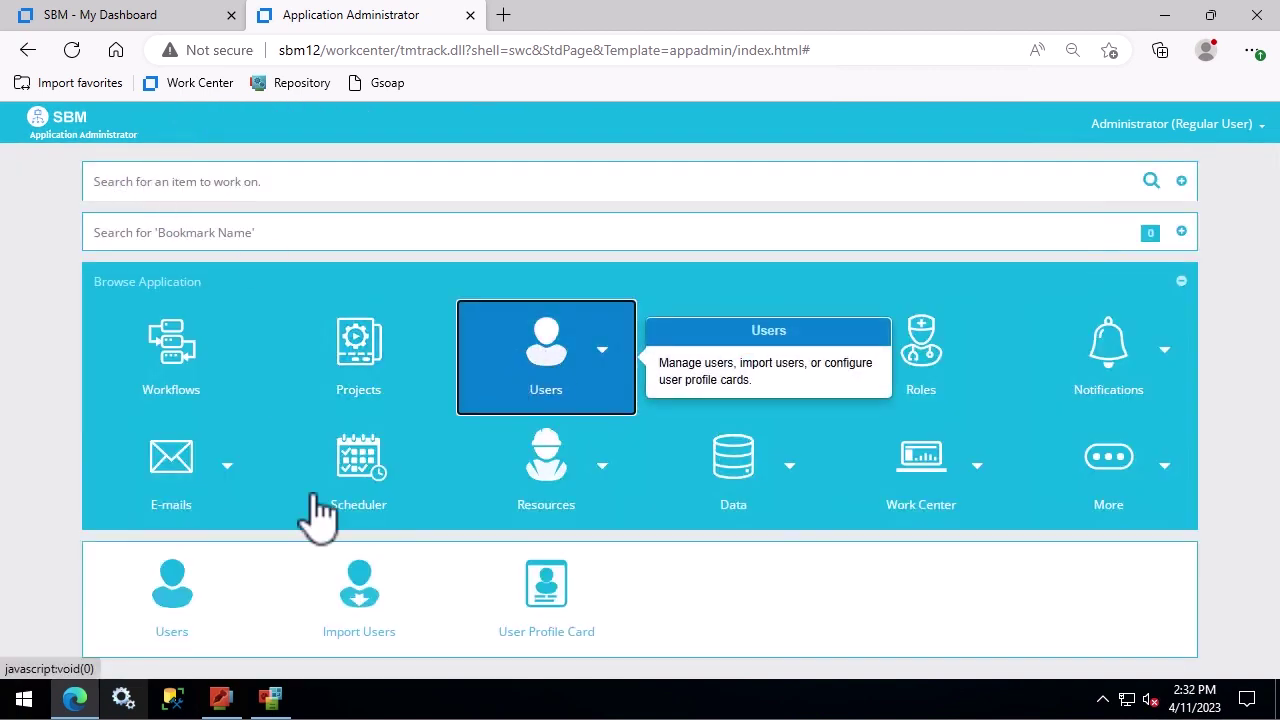
left_click(172, 600)
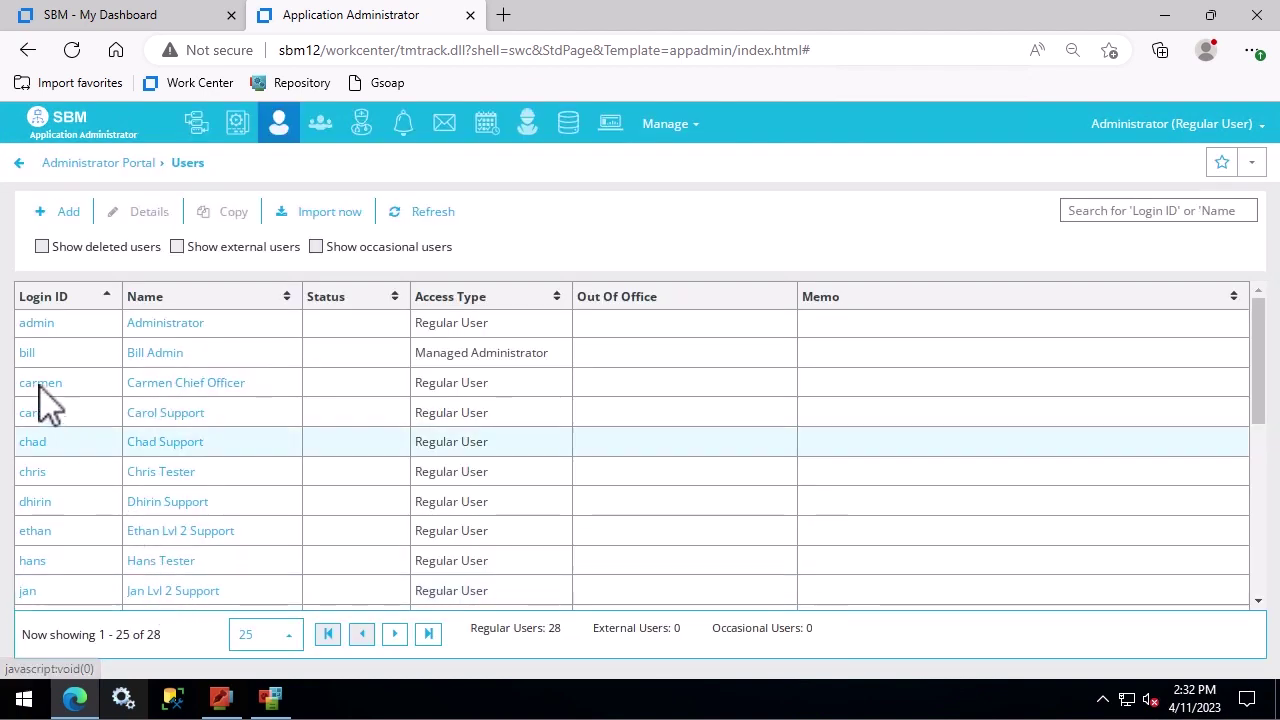
left_click(27, 356)
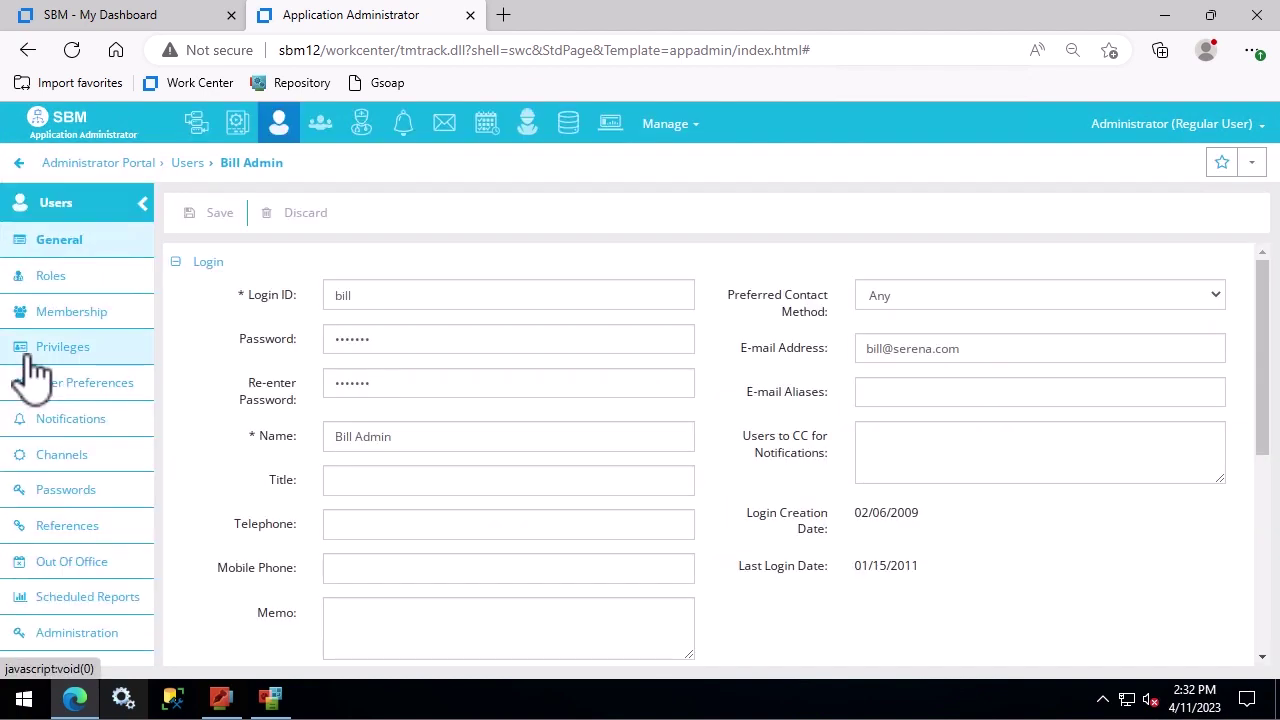
left_click(72, 328)
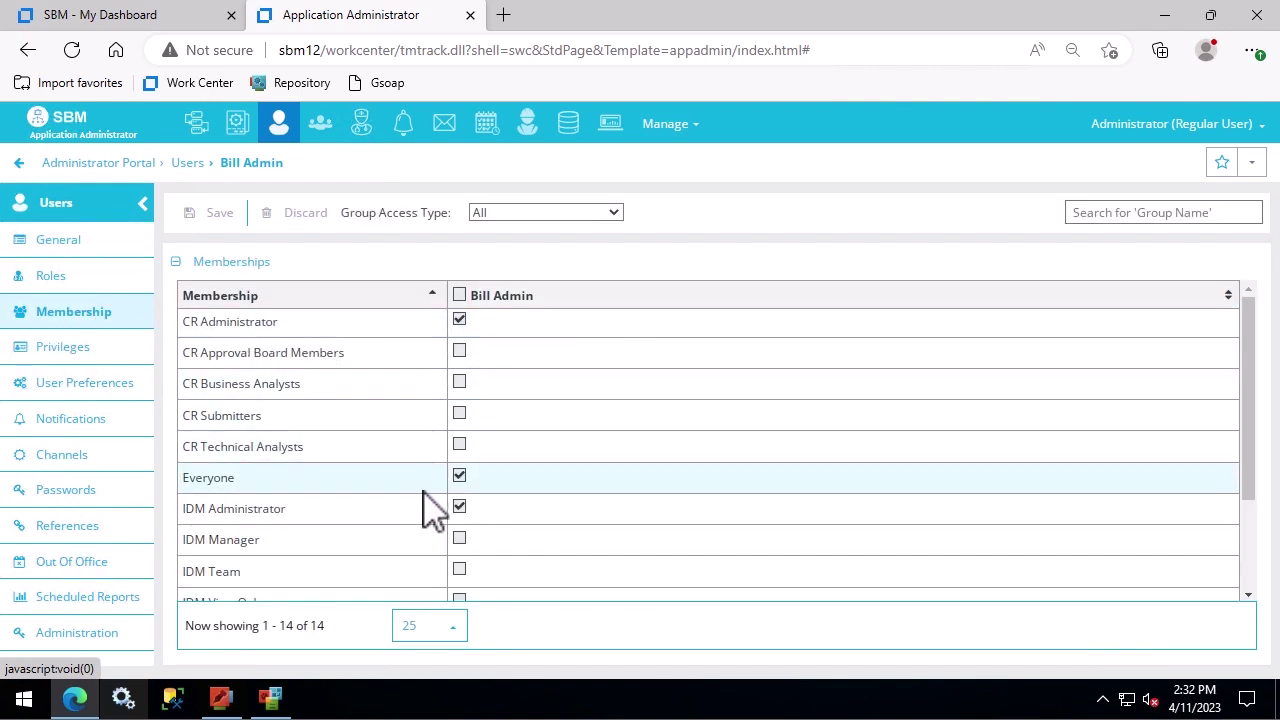
left_click(1229, 295)
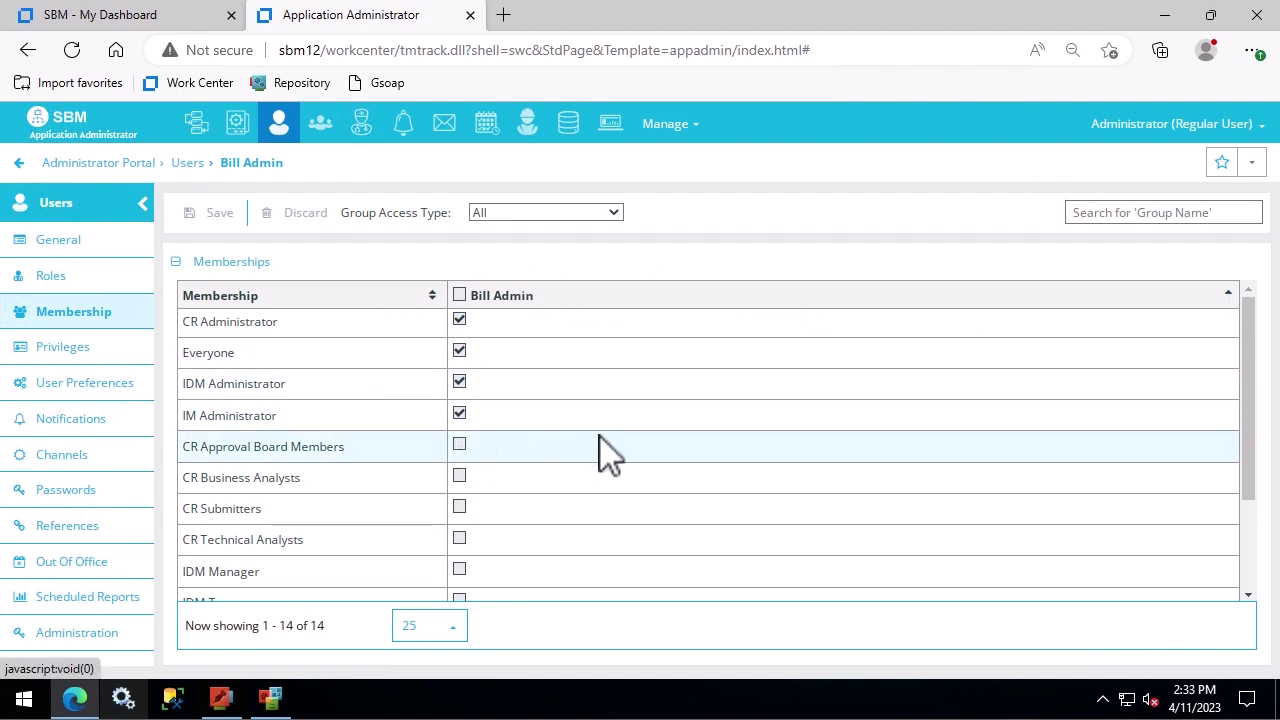
Review the managed administrator user's roles and item privileges for the IDM Project.
left_click(105, 277)
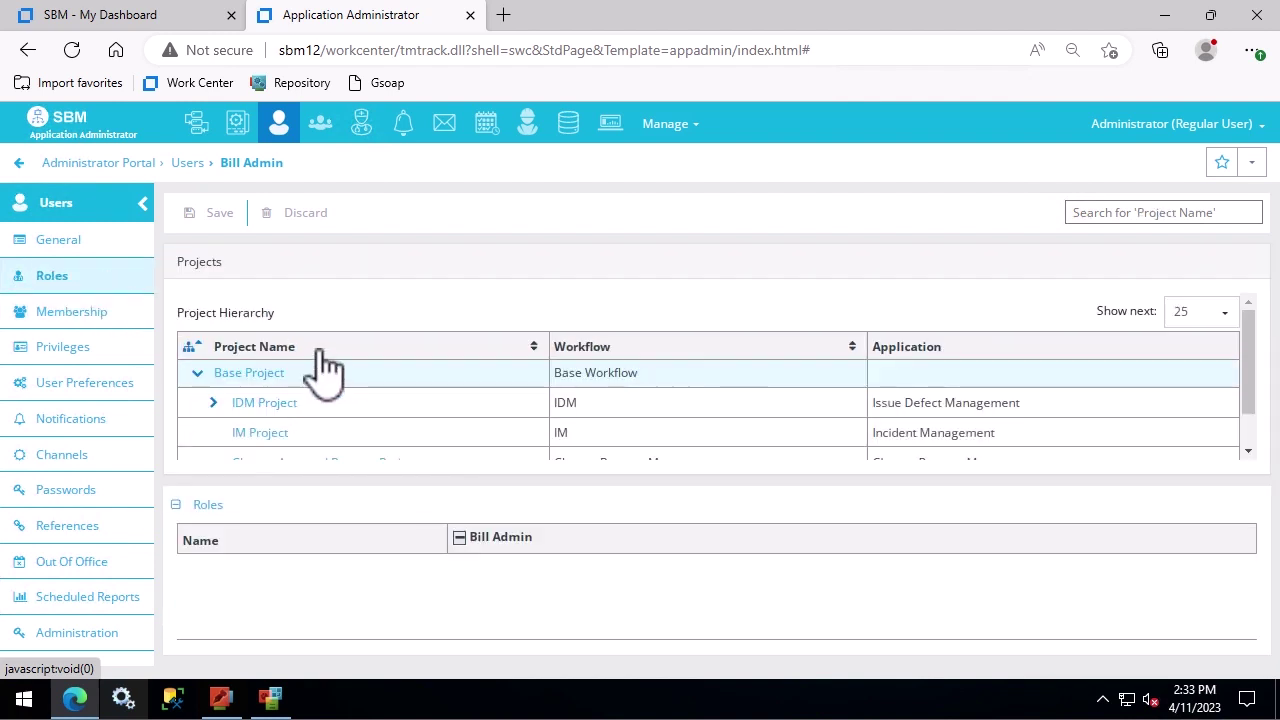
left_click(362, 404)
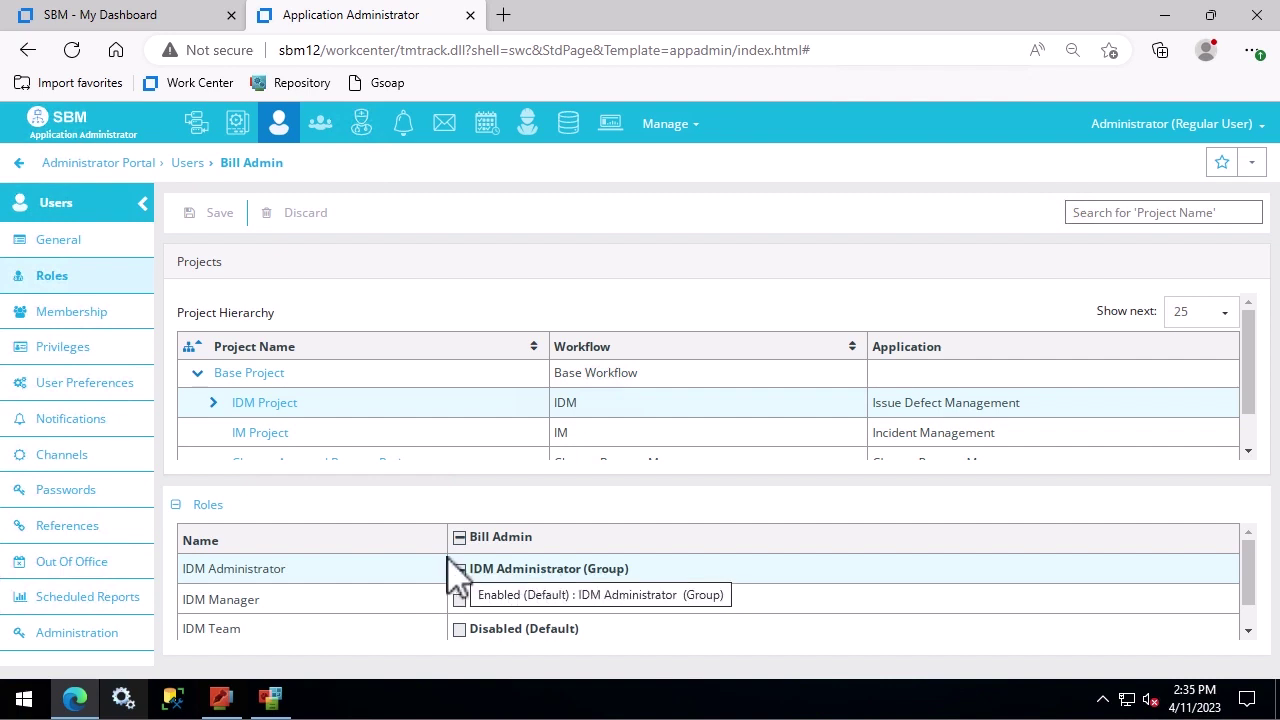
left_click(108, 360)
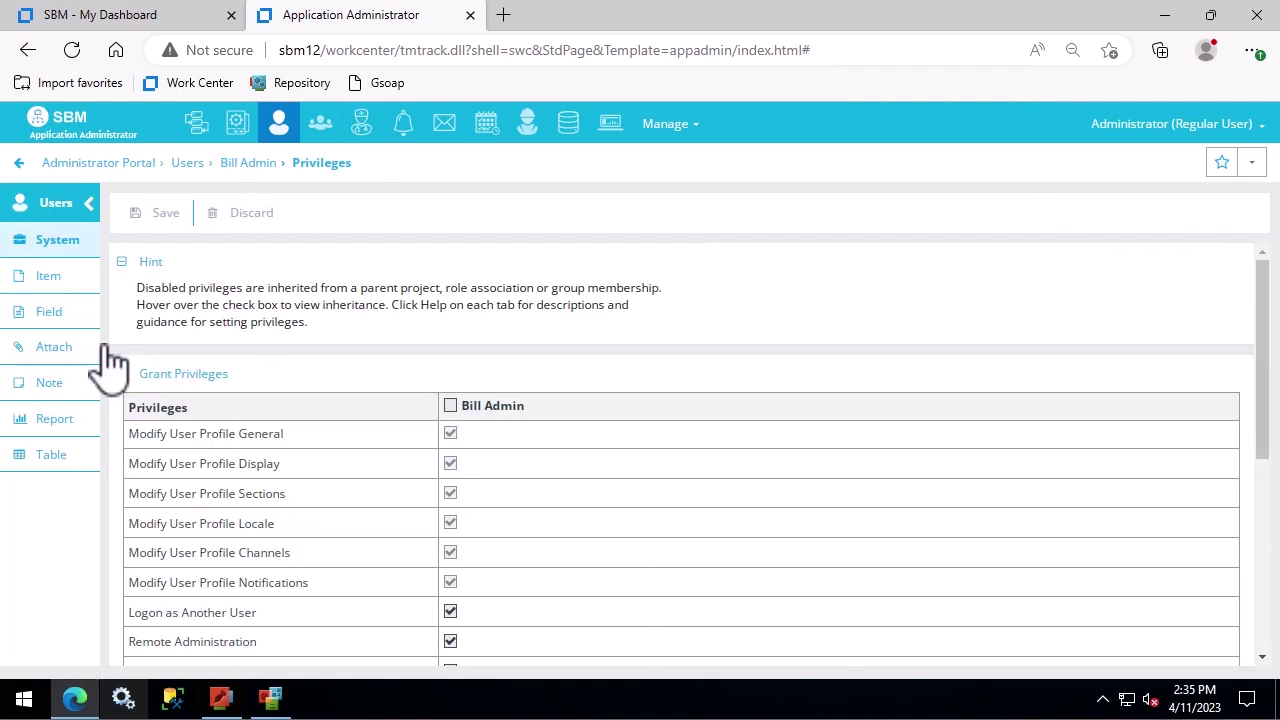
left_click(70, 278)
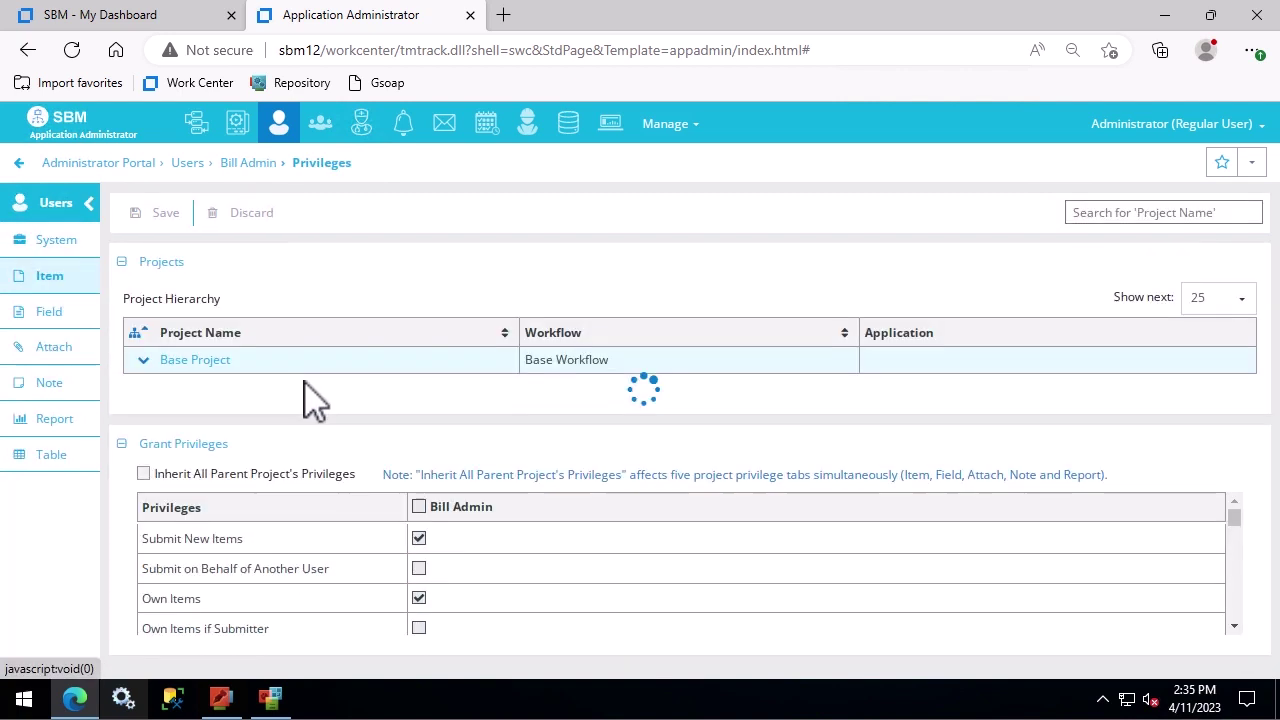
left_click(588, 385)
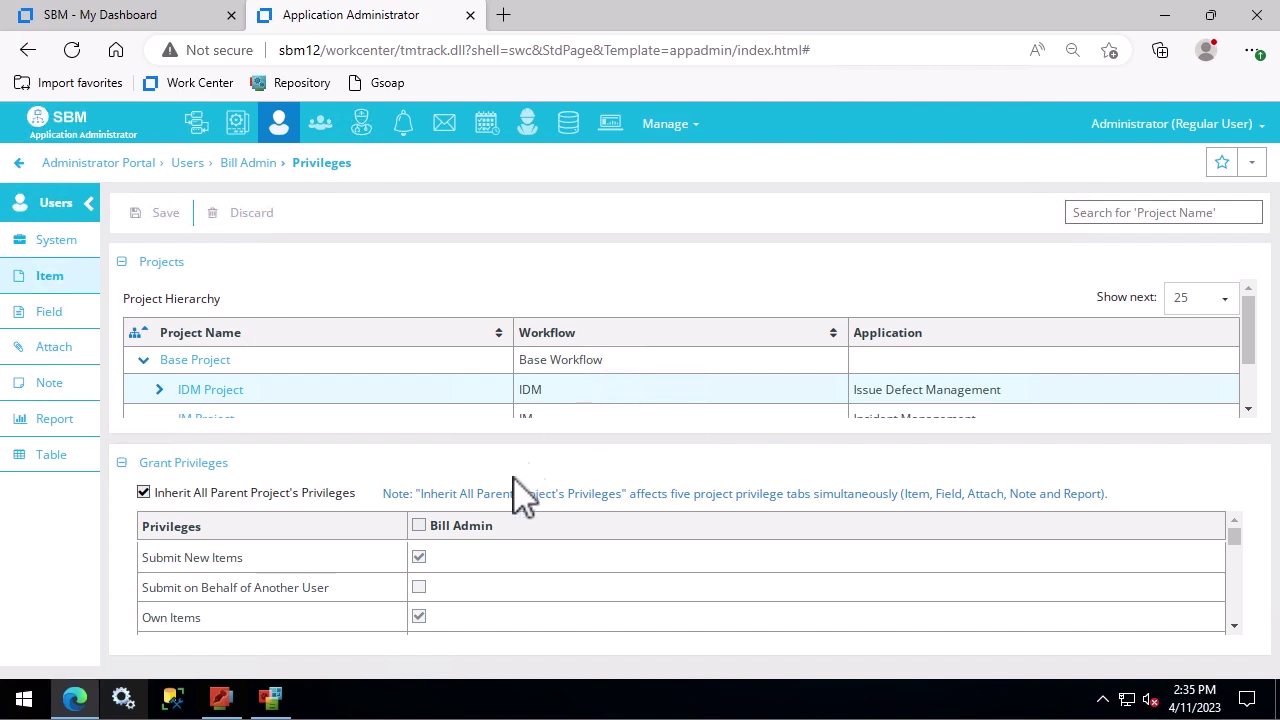